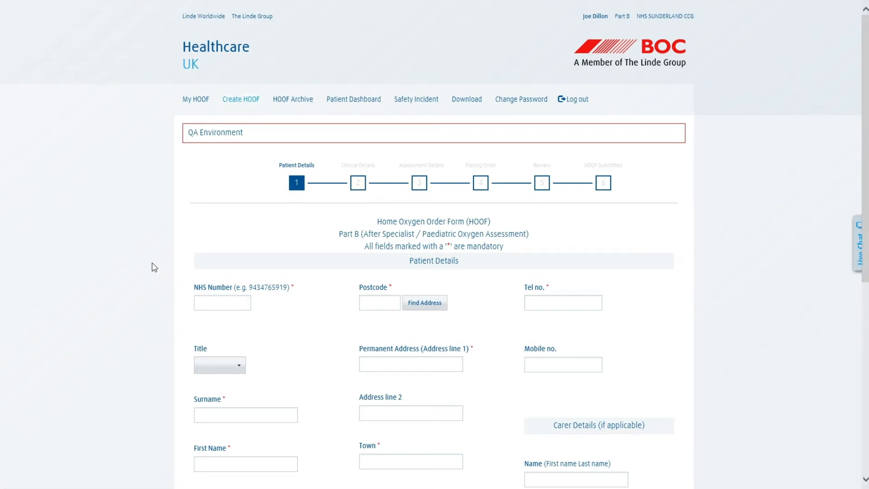
Enter the patient's NHS number, auto-fill their details from it, and save Patient Details
{"action": "left_click", "coordinate": [234, 303]}
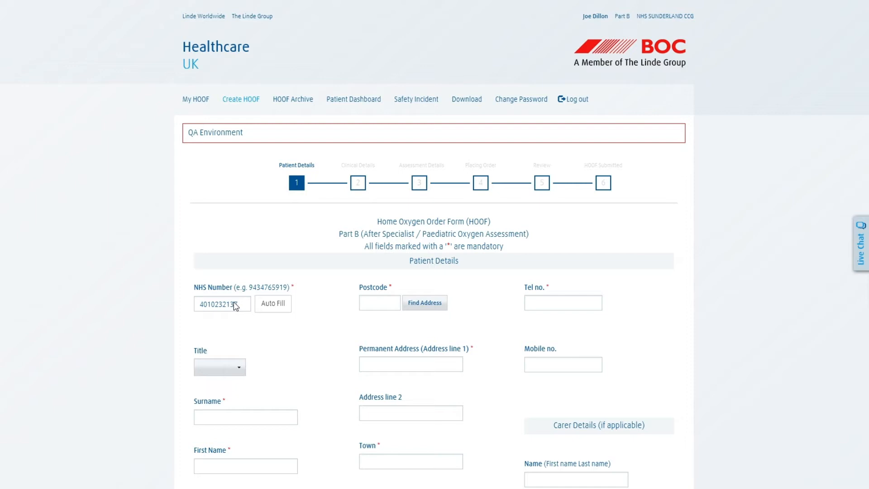
{"action": "left_click", "coordinate": [279, 307]}
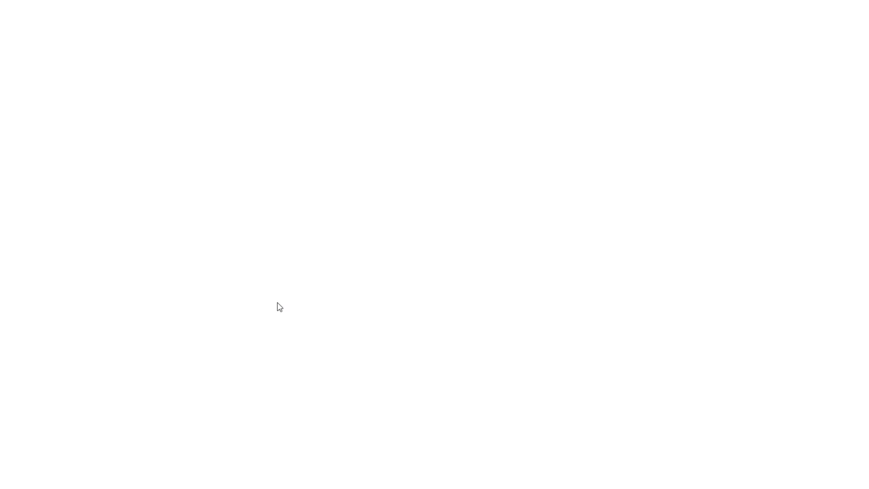
{"action": "scroll", "coordinate": [277, 303], "scroll_direction": "down", "scroll_amount": 5}
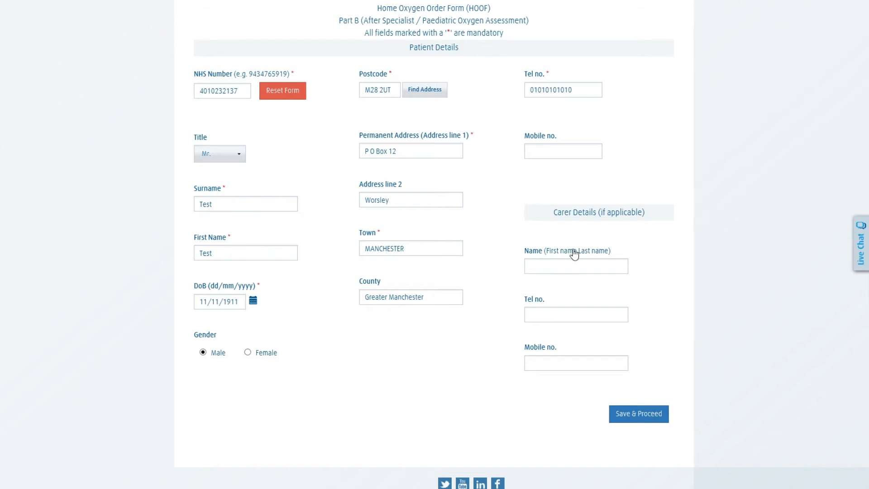
{"action": "left_click", "coordinate": [631, 414]}
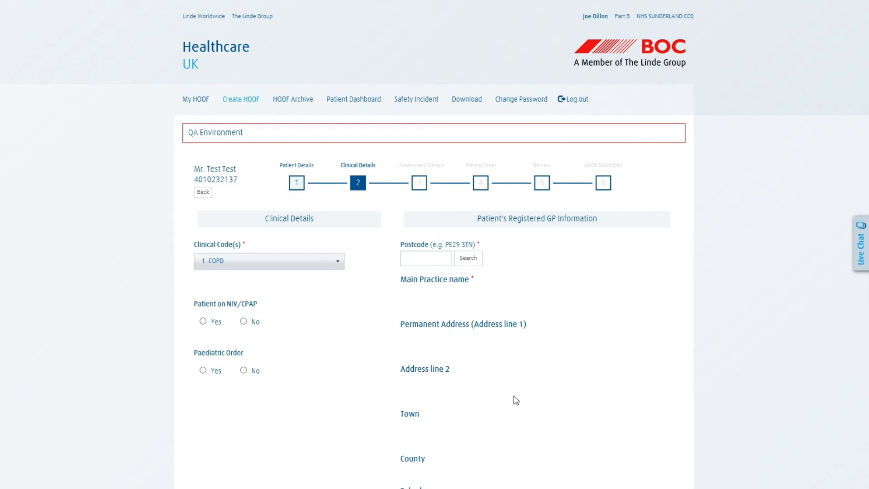
Choose clinical code 8. Palliative care and answer No for NIV/CPAP and Paediatric Order
{"action": "left_click", "coordinate": [273, 261]}
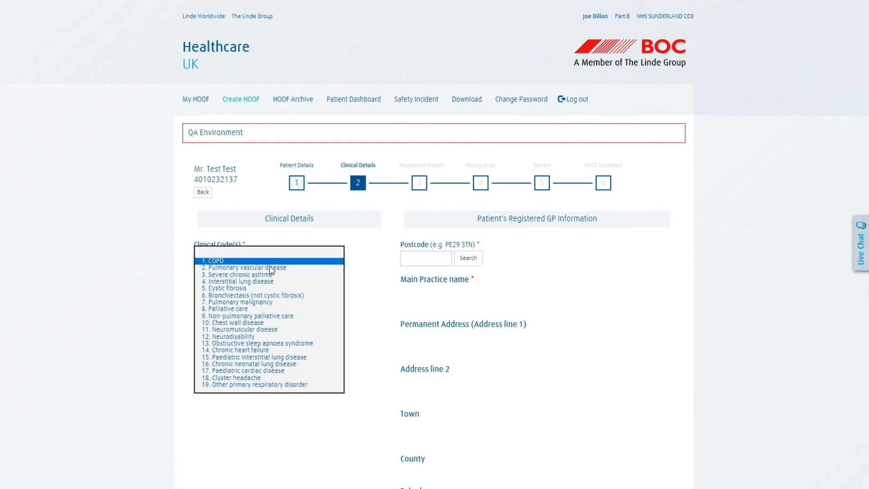
{"action": "left_click", "coordinate": [245, 309]}
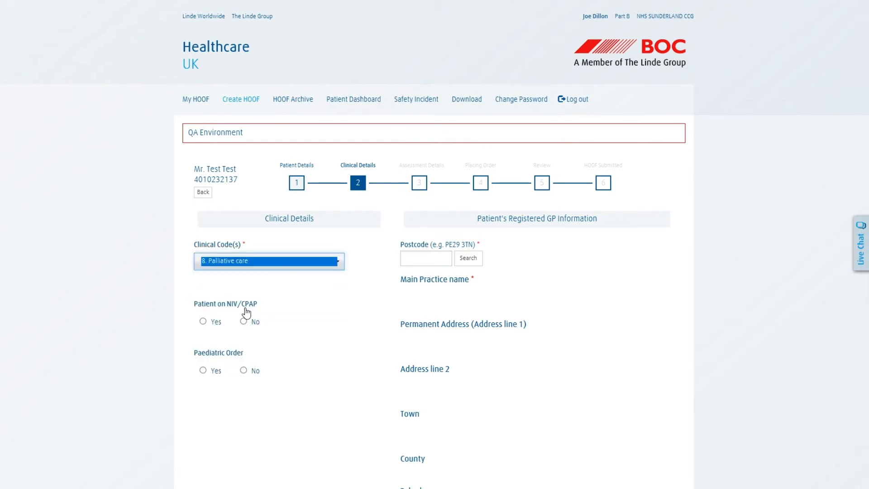
{"action": "left_click", "coordinate": [284, 306]}
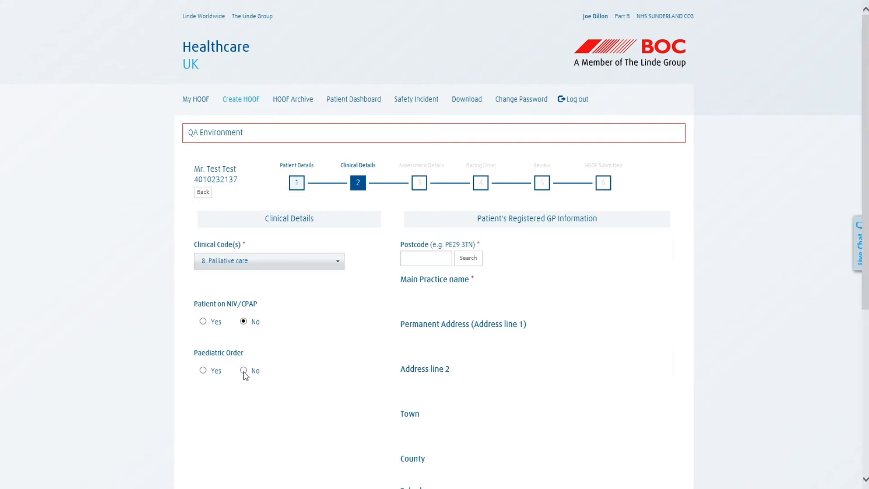
{"action": "left_click", "coordinate": [414, 260]}
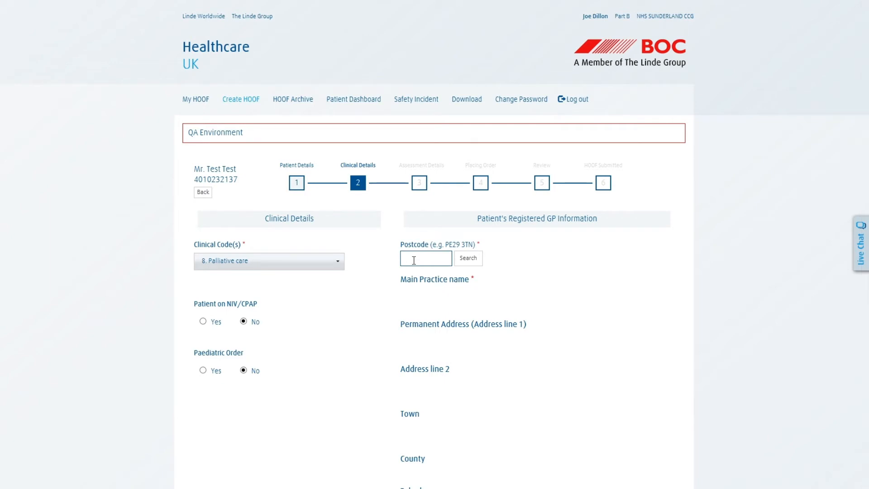
Look up GP practices for postcode PE29 3TN and select Alternative Medical Scheme Cambridge
{"action": "type", "text": "Pe29 3TN"}
{"action": "left_click", "coordinate": [480, 262]}
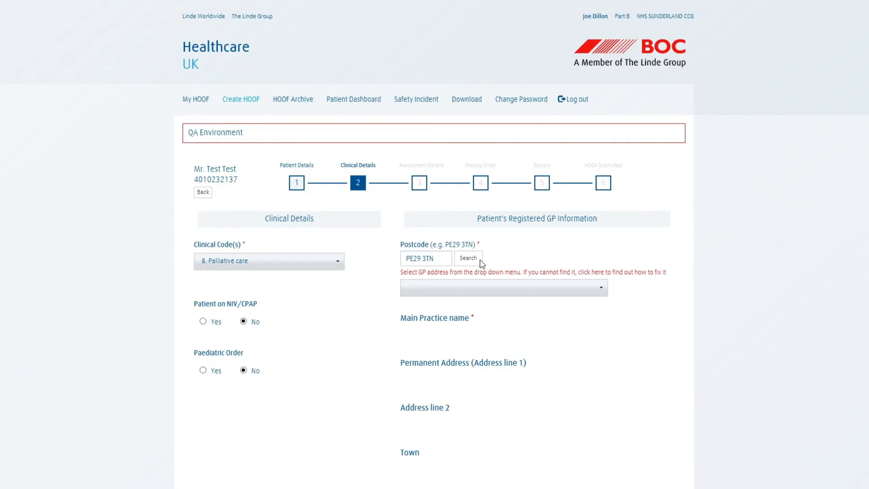
{"action": "left_click", "coordinate": [462, 289]}
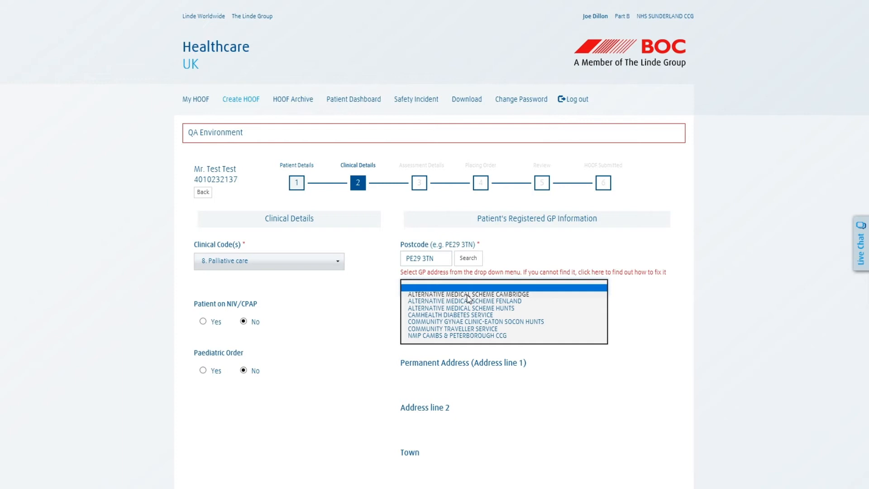
{"action": "left_click", "coordinate": [468, 295]}
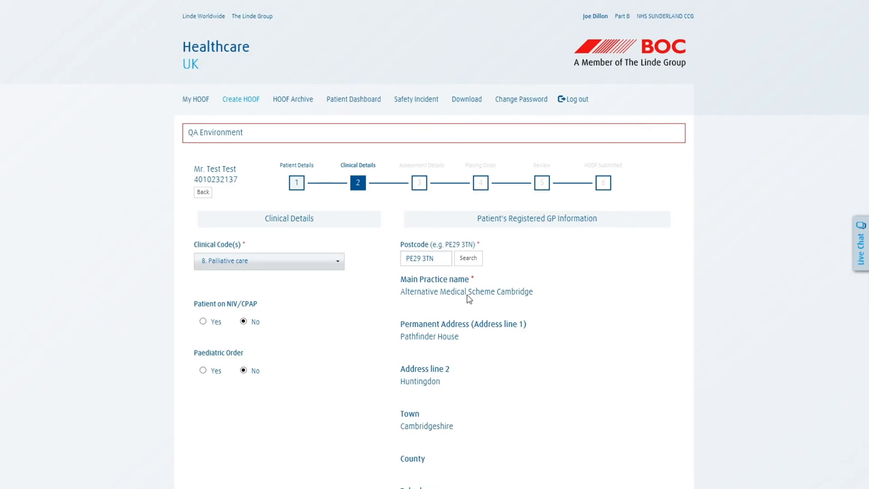
{"action": "scroll", "coordinate": [469, 298], "scroll_direction": "down", "scroll_amount": 3}
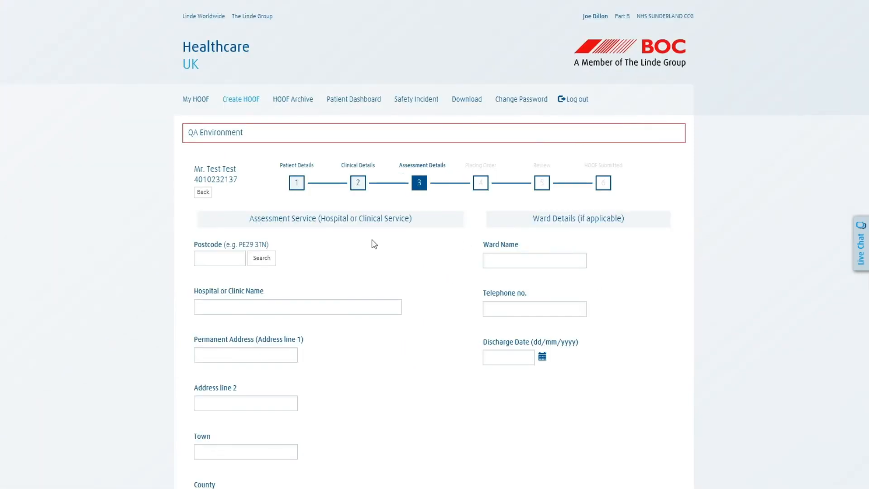
Save Assessment Details with all fields empty to continue to Placing Order
{"action": "scroll", "coordinate": [359, 240], "scroll_direction": "down", "scroll_amount": 2}
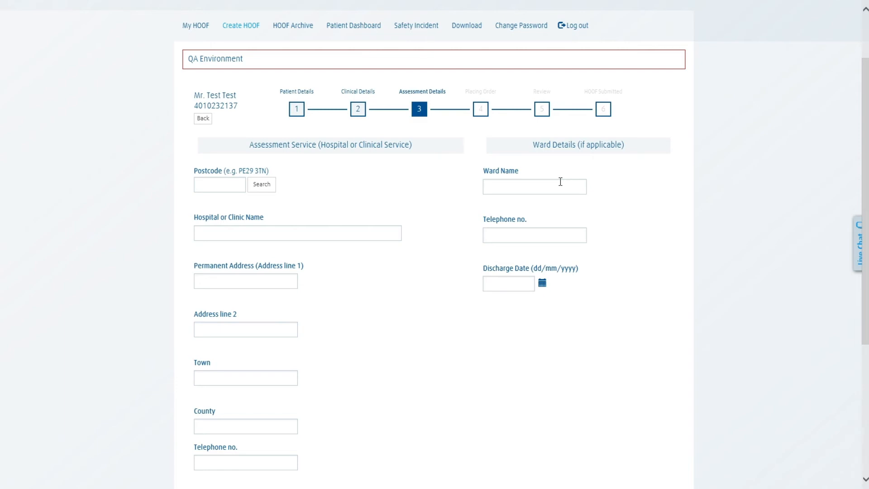
{"action": "scroll", "coordinate": [543, 191], "scroll_direction": "down", "scroll_amount": 5}
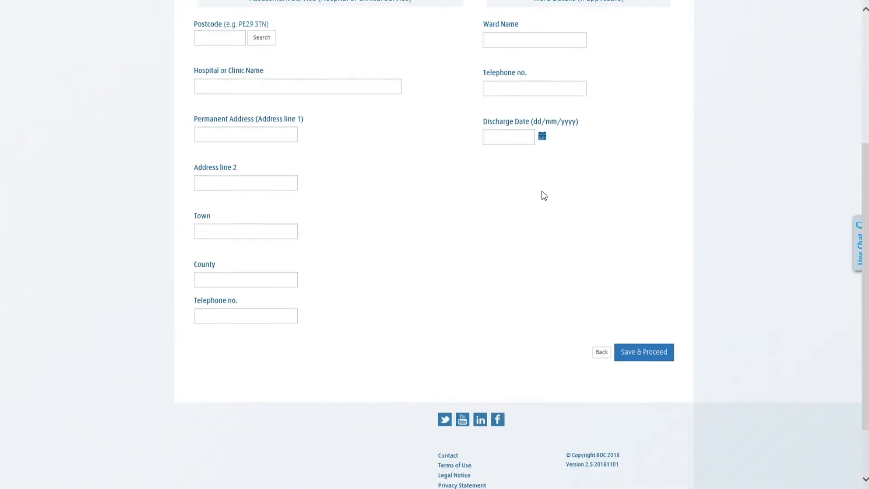
{"action": "scroll", "coordinate": [620, 303], "scroll_direction": "up", "scroll_amount": 3}
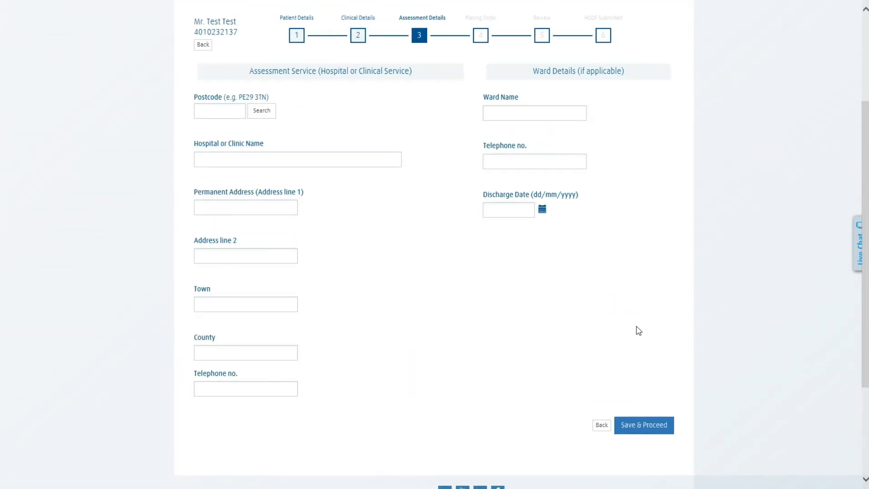
{"action": "left_click", "coordinate": [653, 425]}
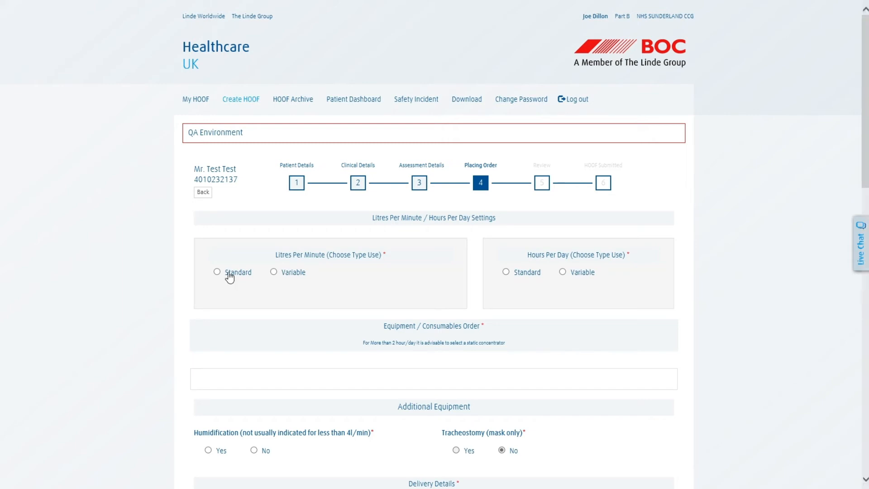
Set the hours-per-day type to Standard and choose Static Concentrator as the equipment
{"action": "left_click", "coordinate": [523, 275]}
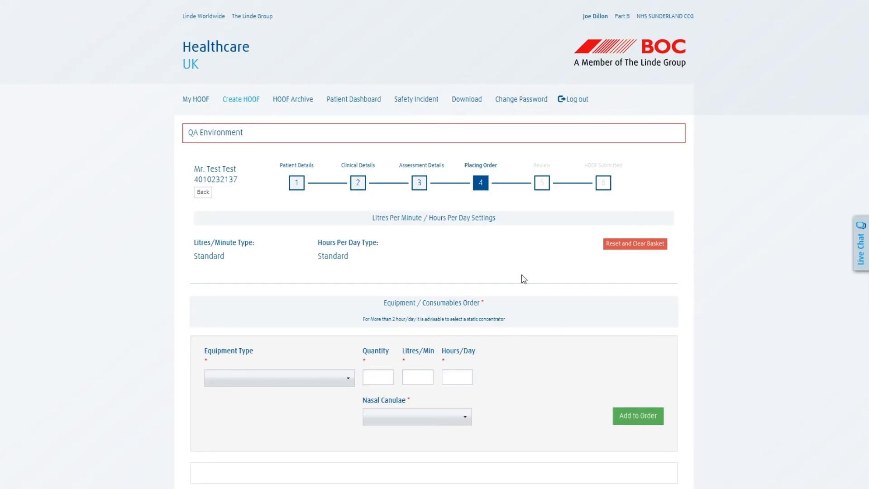
{"action": "scroll", "coordinate": [524, 278], "scroll_direction": "down", "scroll_amount": 3}
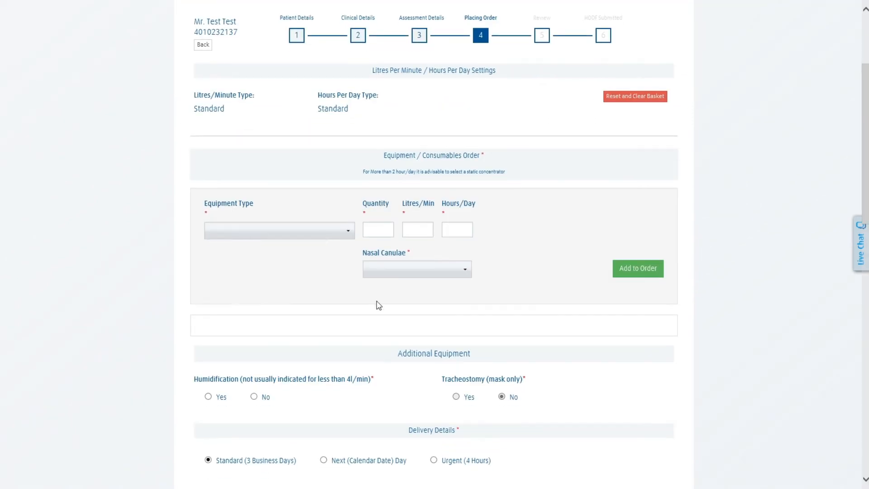
{"action": "left_click", "coordinate": [322, 235]}
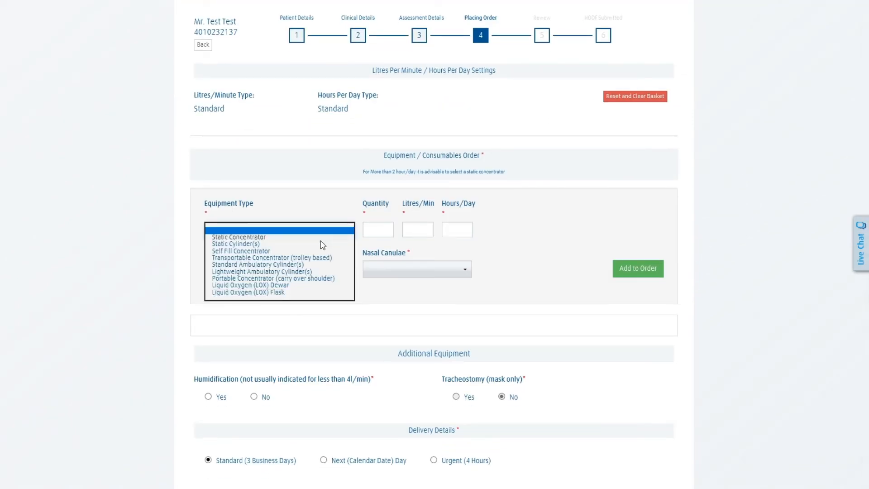
{"action": "left_click", "coordinate": [322, 238]}
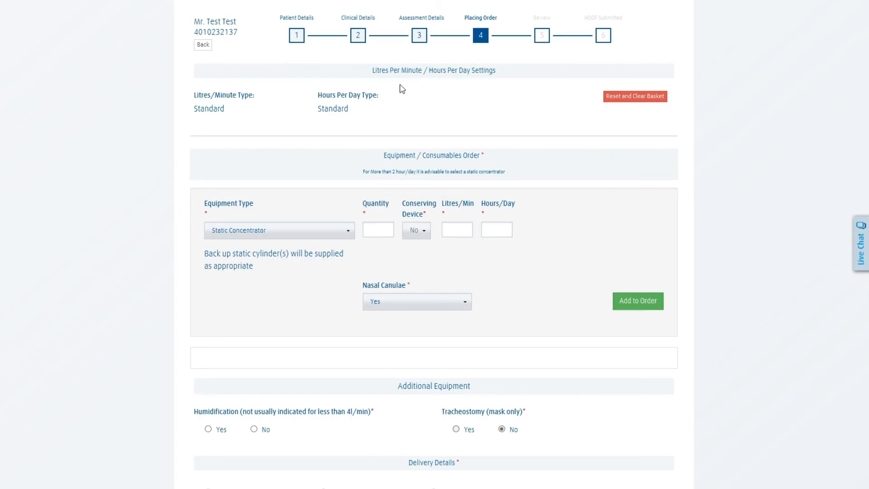
Enter quantity 1, 1 litre/min and 16 hours/day, then add the concentrator line to the order
{"action": "left_click", "coordinate": [379, 230]}
{"action": "type", "text": "1"}
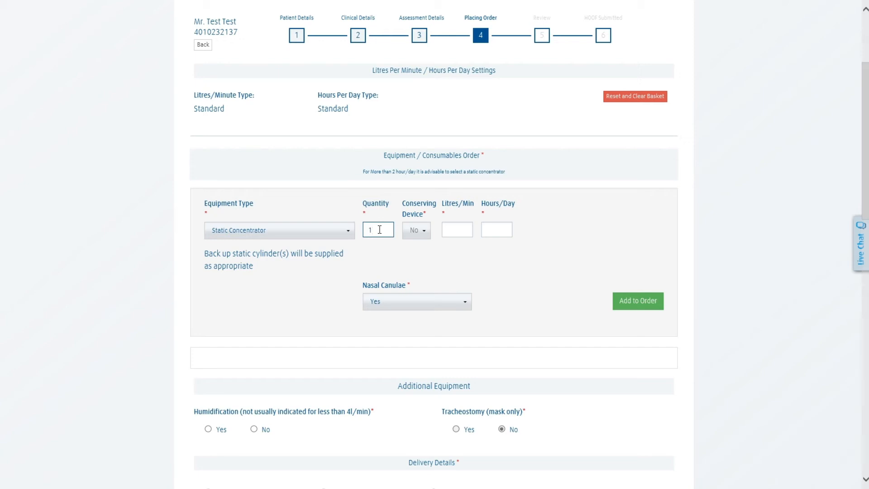
{"action": "left_click", "coordinate": [446, 228]}
{"action": "type", "text": "1"}
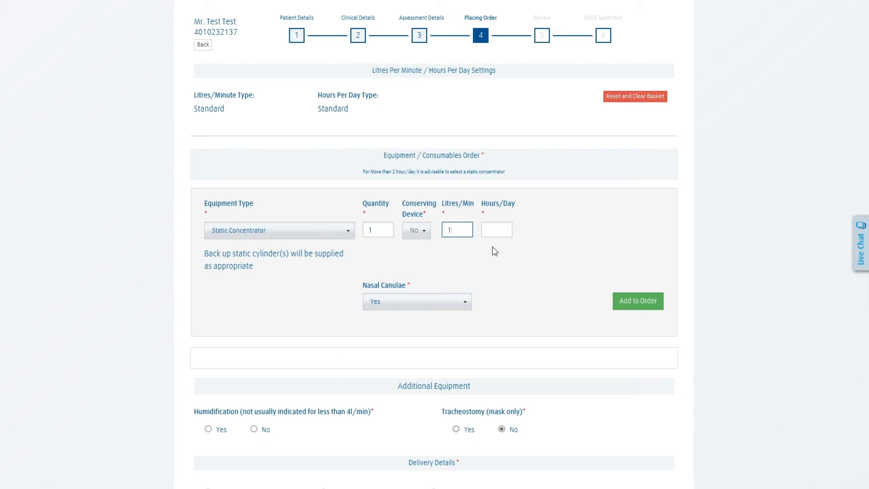
{"action": "left_click", "coordinate": [503, 226]}
{"action": "scroll", "coordinate": [502, 229], "scroll_direction": "up", "scroll_amount": 3}
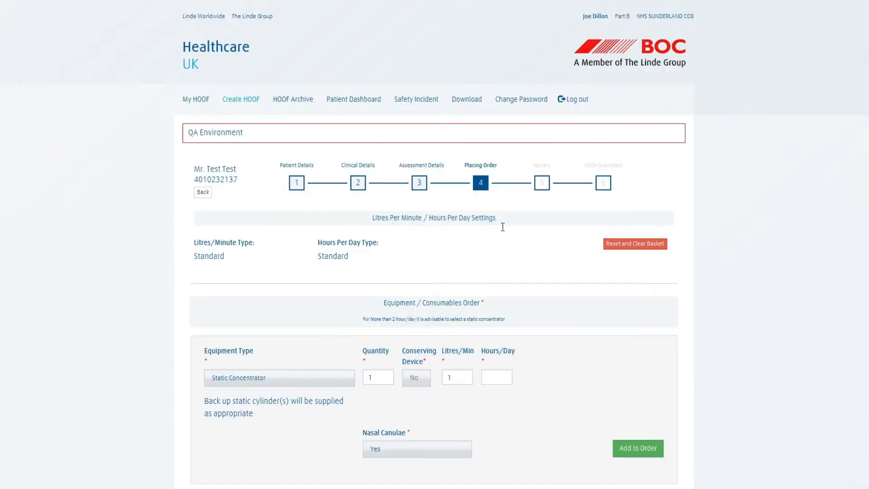
{"action": "scroll", "coordinate": [503, 227], "scroll_direction": "down", "scroll_amount": 3}
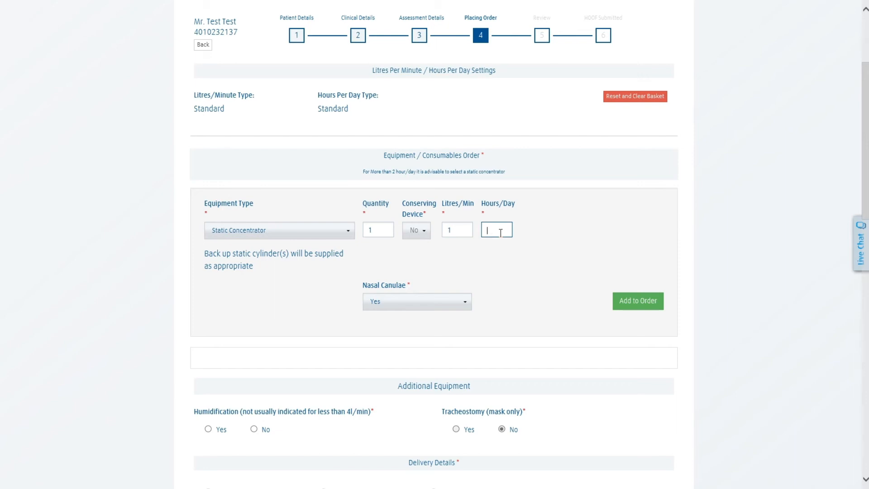
{"action": "type", "text": "1"}
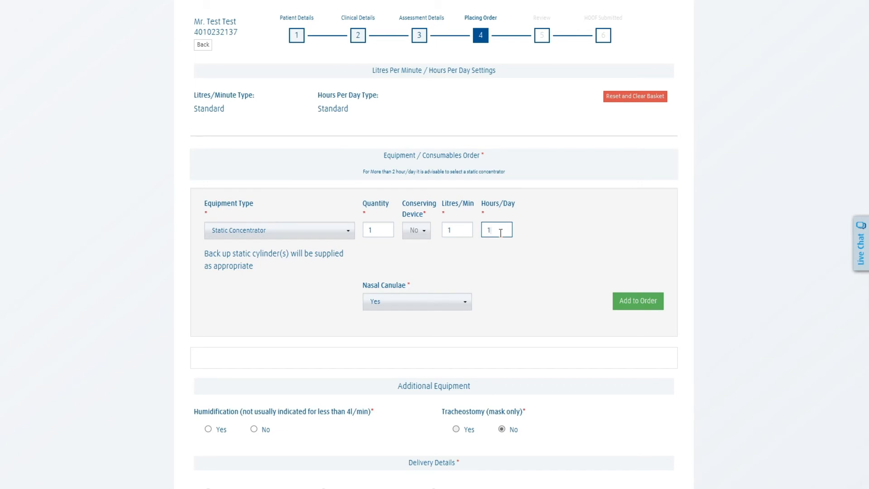
{"action": "type", "text": "6"}
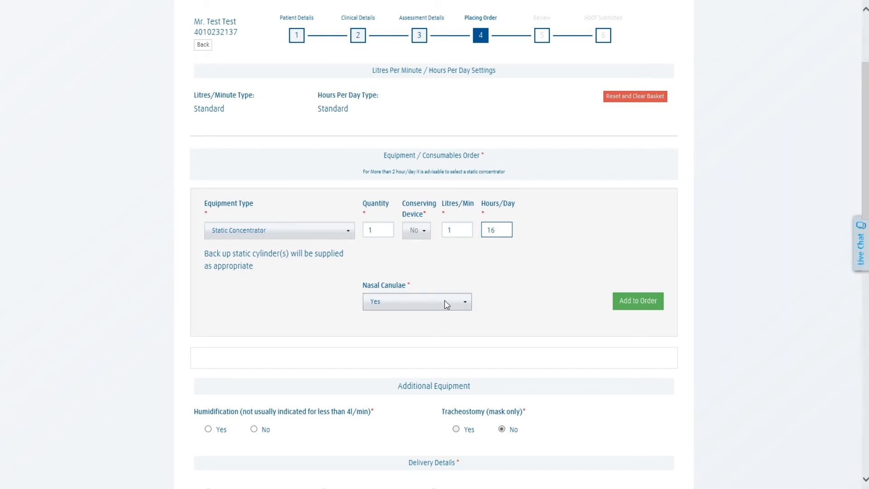
{"action": "left_click", "coordinate": [465, 232]}
{"action": "left_click", "coordinate": [634, 302]}
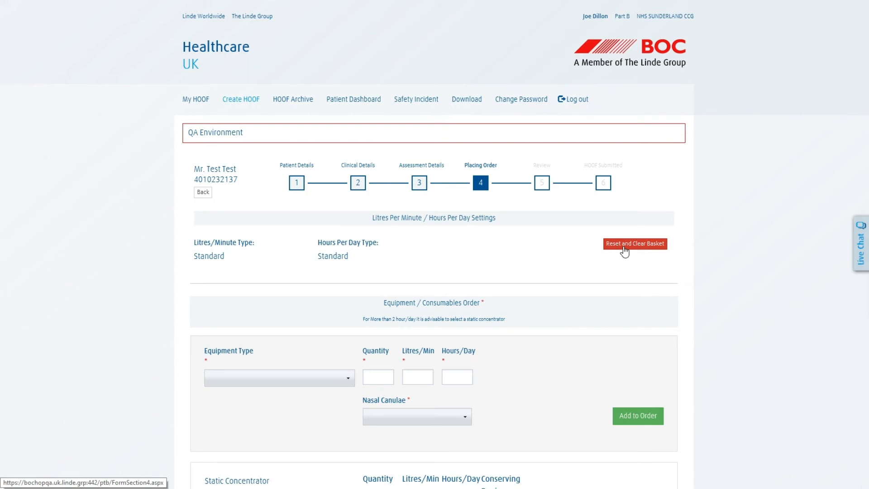
Scroll down to check the Static Concentrator line in the order basket
{"action": "scroll", "coordinate": [625, 252], "scroll_direction": "down", "scroll_amount": 5}
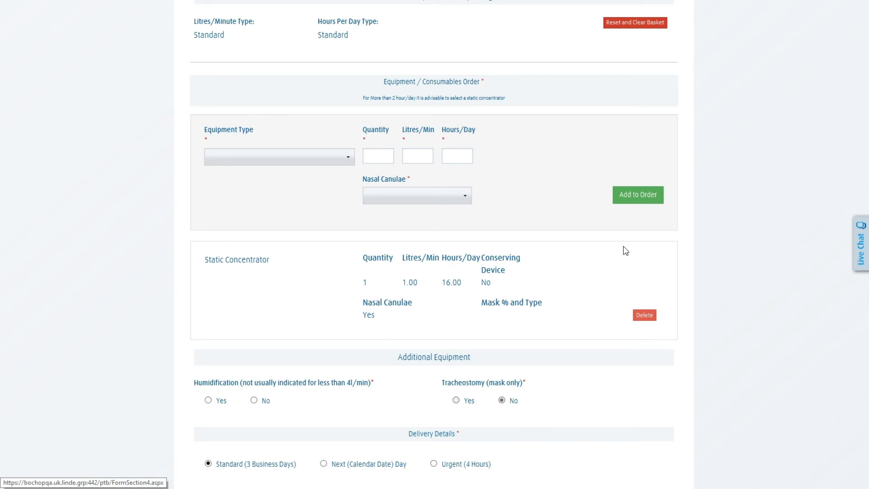
Keep Standard (3 Business Days) delivery, leave supply and contact fields empty, and reach the addendum
{"action": "scroll", "coordinate": [625, 250], "scroll_direction": "down", "scroll_amount": 3}
{"action": "scroll", "coordinate": [626, 251], "scroll_direction": "up", "scroll_amount": 3}
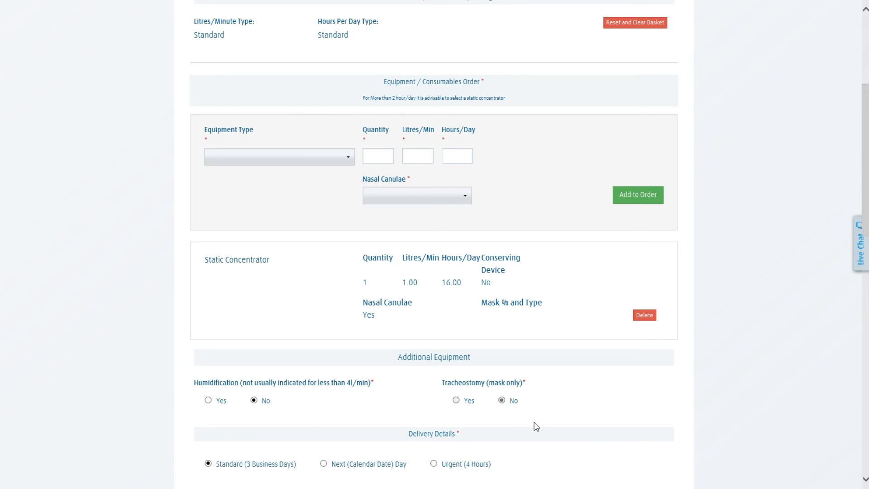
{"action": "scroll", "coordinate": [535, 422], "scroll_direction": "down", "scroll_amount": 3}
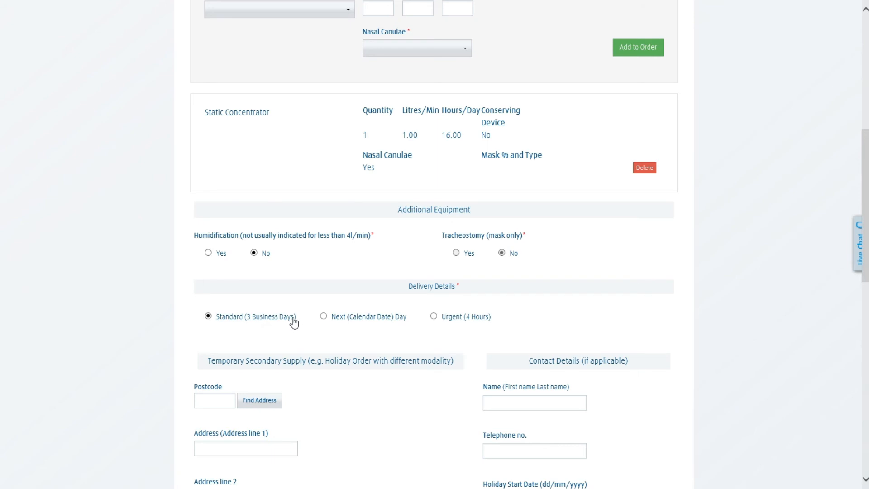
{"action": "scroll", "coordinate": [294, 321], "scroll_direction": "down", "scroll_amount": 5}
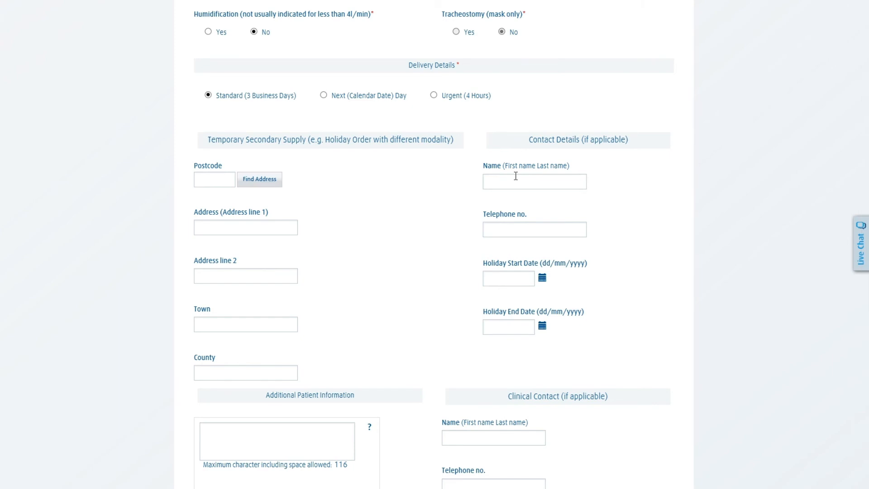
{"action": "scroll", "coordinate": [516, 176], "scroll_direction": "down", "scroll_amount": 3}
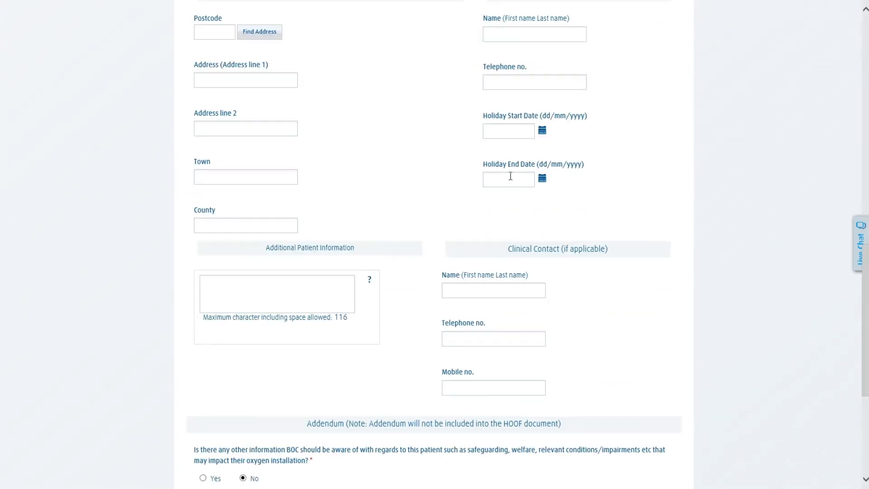
{"action": "left_click", "coordinate": [303, 295]}
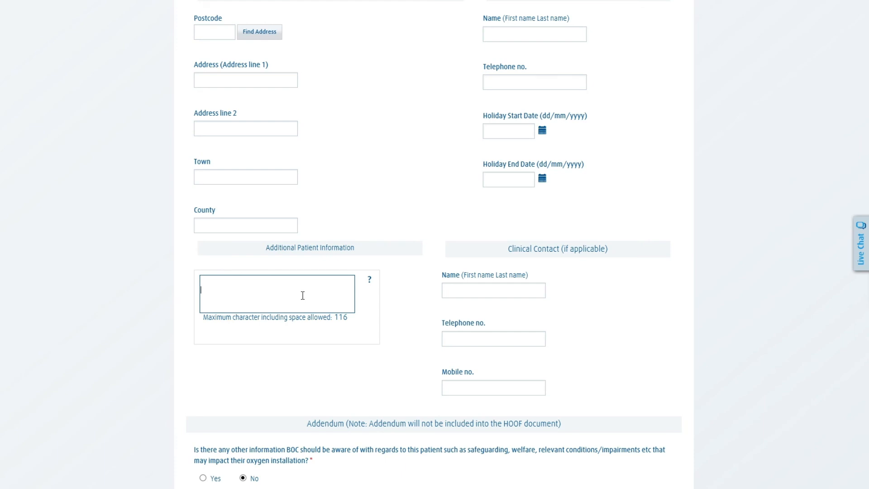
{"action": "scroll", "coordinate": [303, 295], "scroll_direction": "down", "scroll_amount": 3}
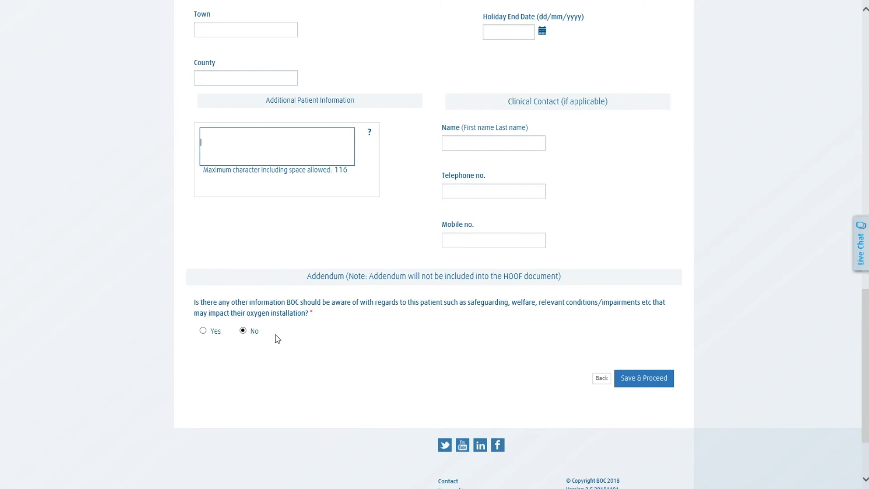
{"action": "left_click", "coordinate": [212, 332]}
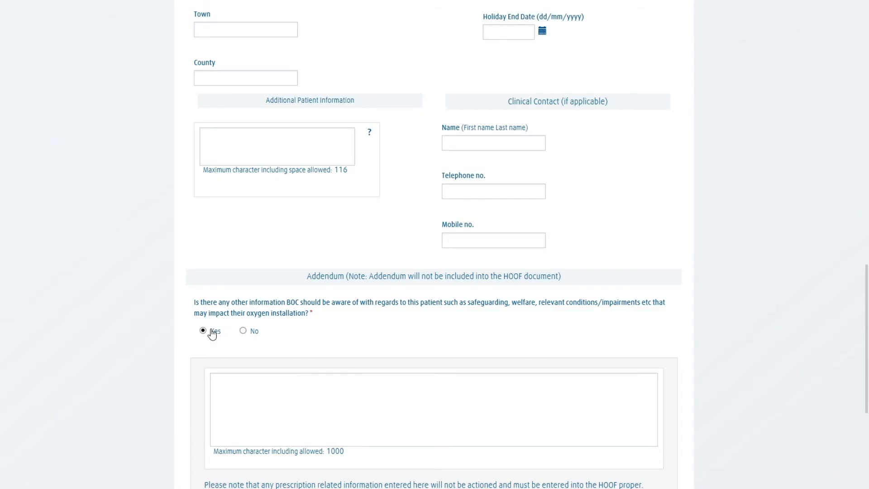
{"action": "scroll", "coordinate": [258, 311], "scroll_direction": "down", "scroll_amount": 2}
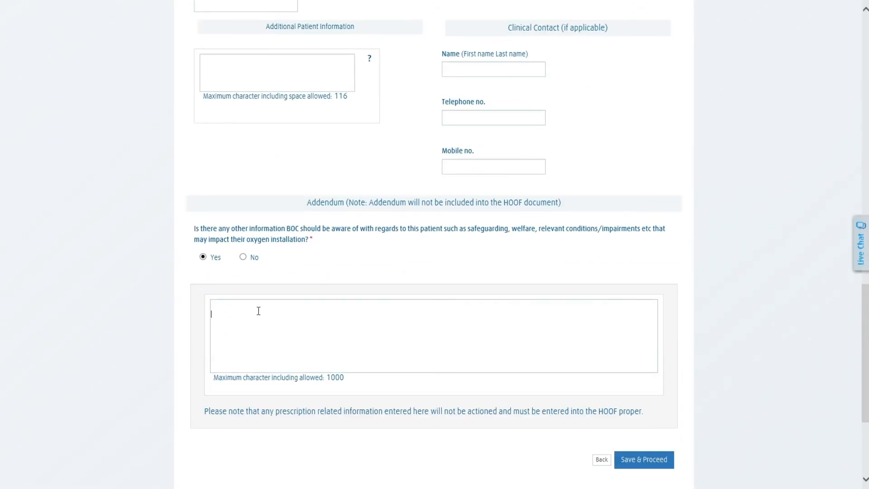
{"action": "left_click", "coordinate": [258, 311]}
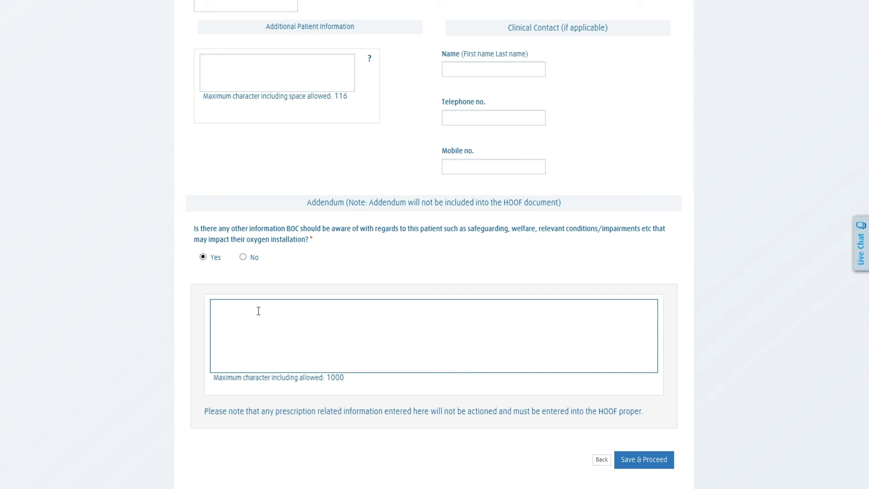
{"action": "left_click", "coordinate": [249, 81]}
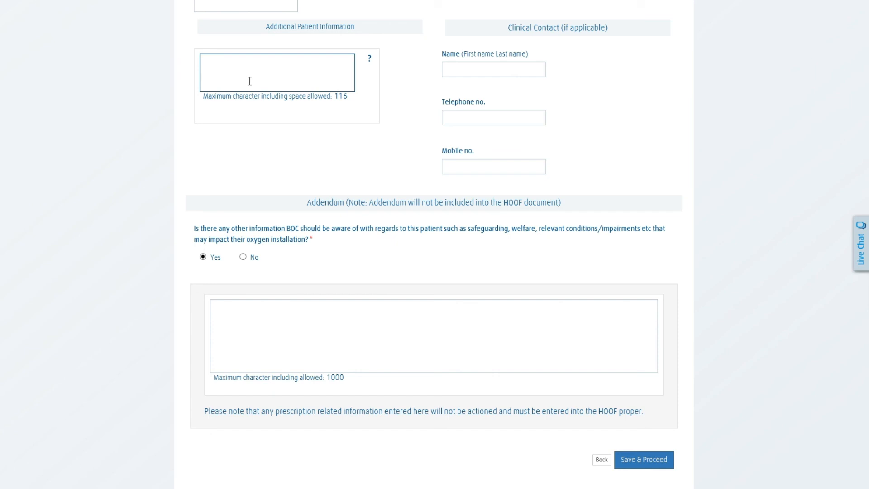
{"action": "left_click", "coordinate": [266, 317]}
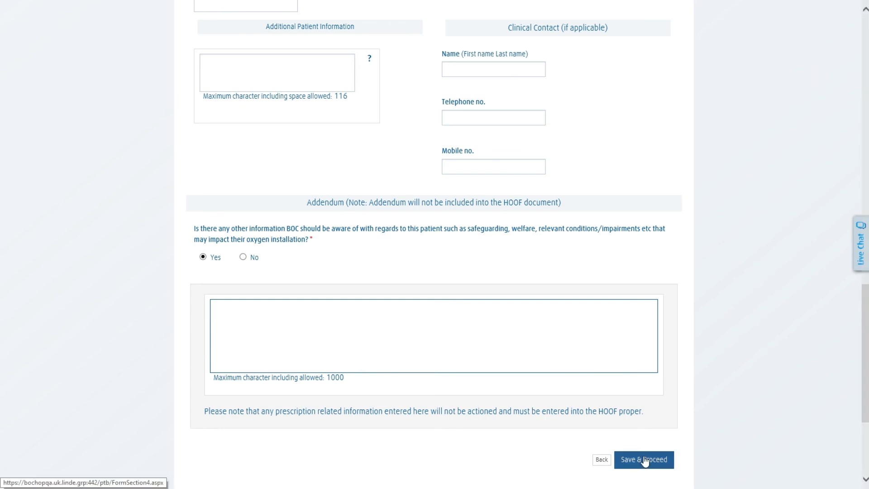
{"action": "left_click", "coordinate": [249, 258]}
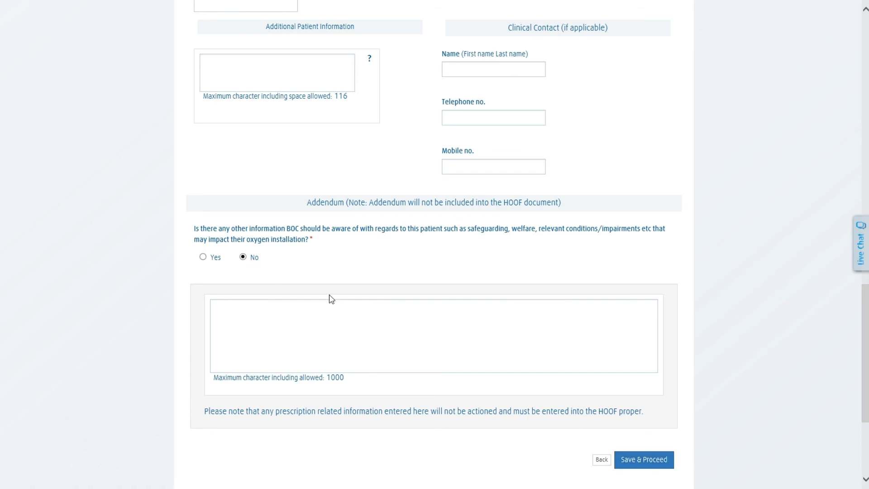
{"action": "left_click", "coordinate": [624, 452]}
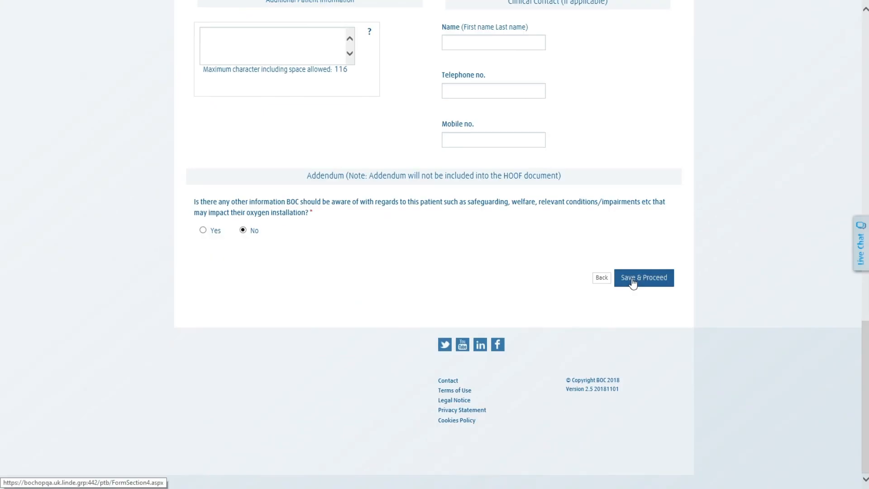
Proceed to the Review HOOF page and tick the HOCF and IHORMF declaration boxes
{"action": "left_click", "coordinate": [633, 284]}
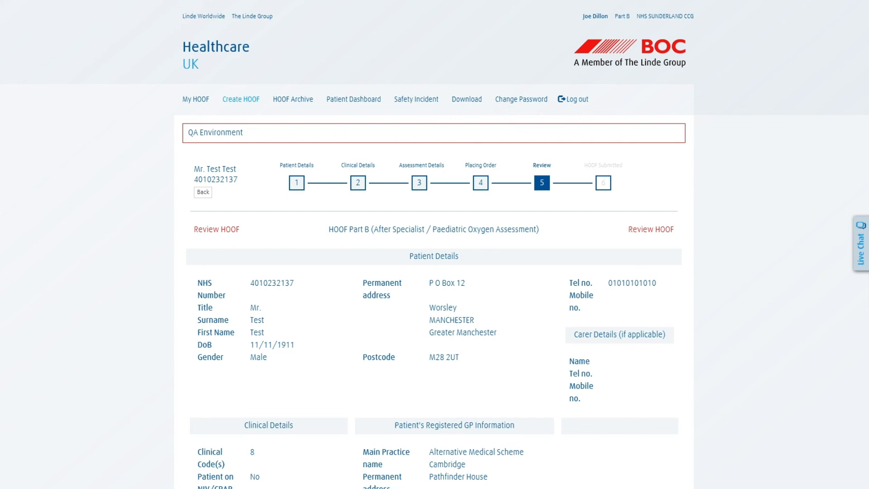
{"action": "scroll", "coordinate": [674, 242], "scroll_direction": "down", "scroll_amount": 20}
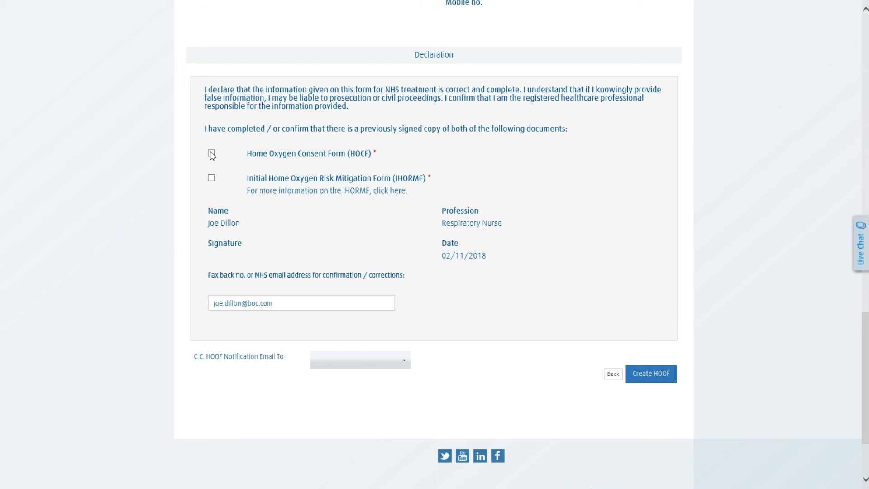
{"action": "left_click", "coordinate": [211, 154]}
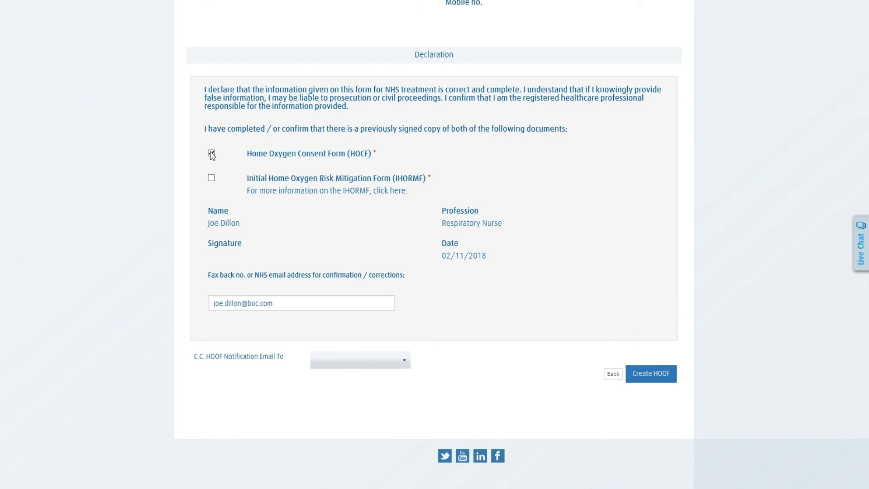
{"action": "left_click", "coordinate": [211, 178]}
Leave the CC notification address blank and submit the order with Create HOOF
{"action": "left_click_drag", "start_coordinate": [285, 303], "coordinate": [204, 302]}
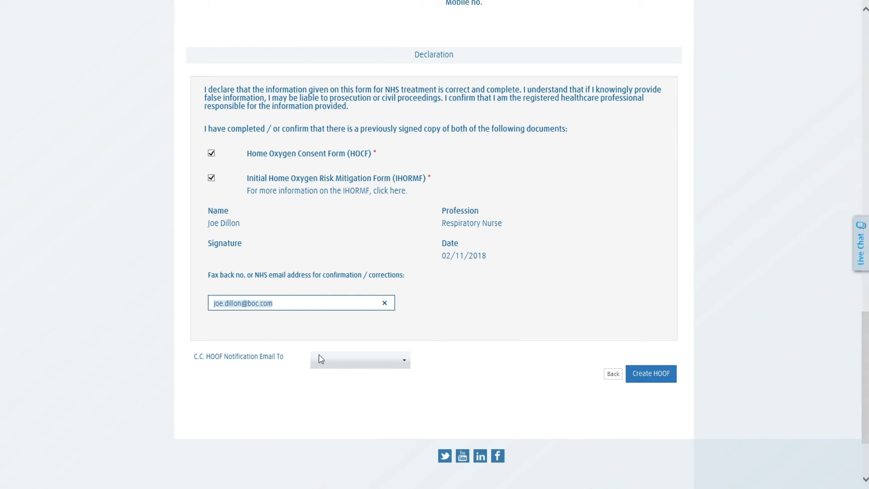
{"action": "left_click", "coordinate": [329, 358]}
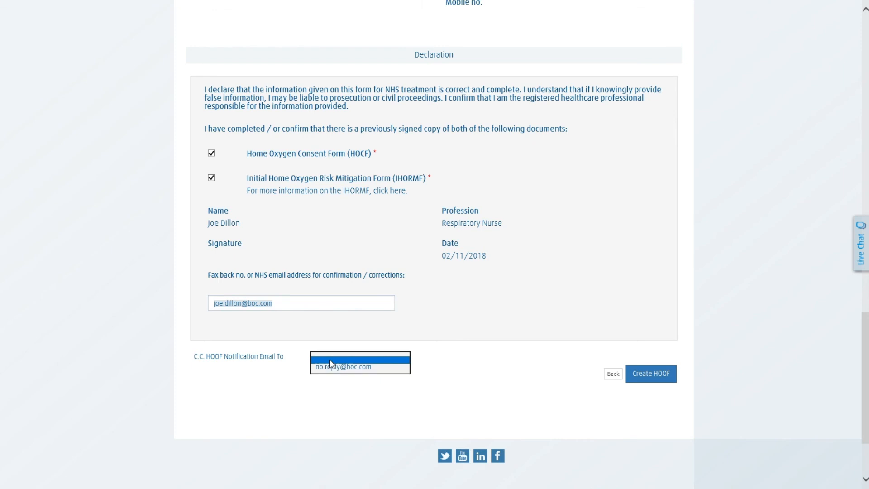
{"action": "left_click", "coordinate": [332, 361]}
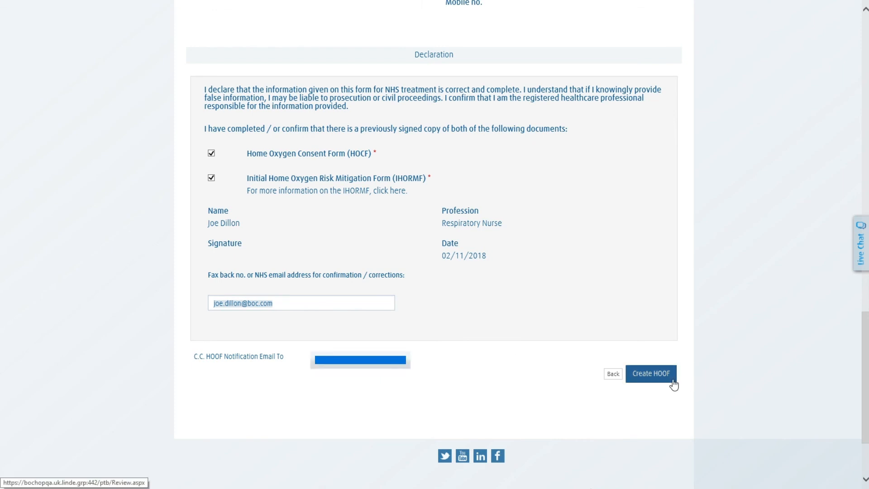
{"action": "left_click", "coordinate": [659, 382]}
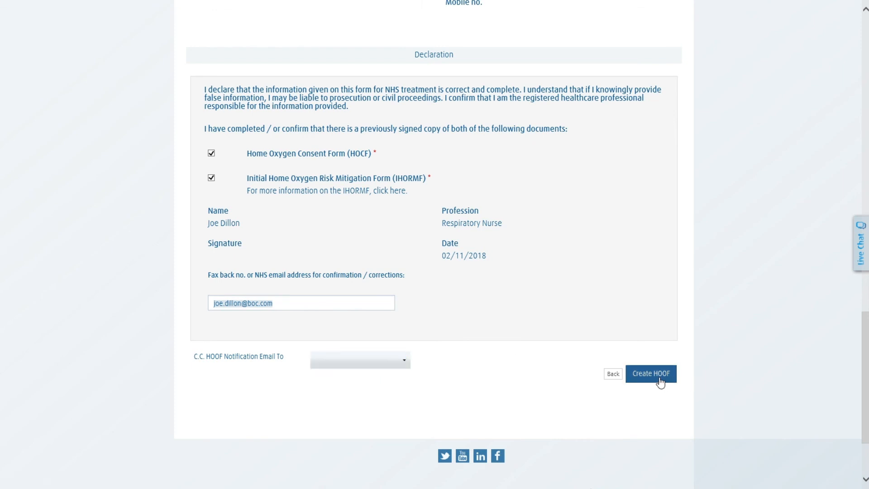